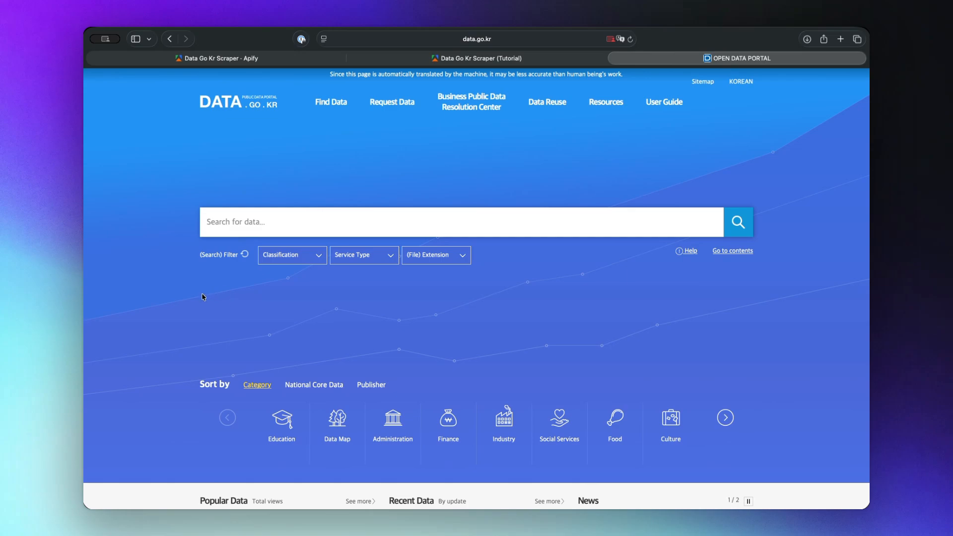
- Look over the Open Data Portal home page, from the data search box to the popular and recent data lists
scroll(208, 297, "down", 1)
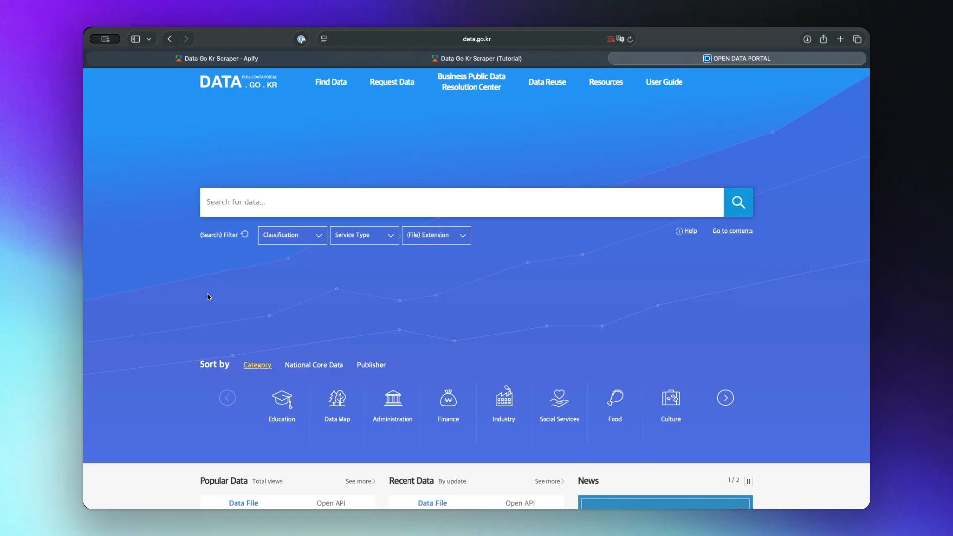
scroll(209, 297, "down", 2)
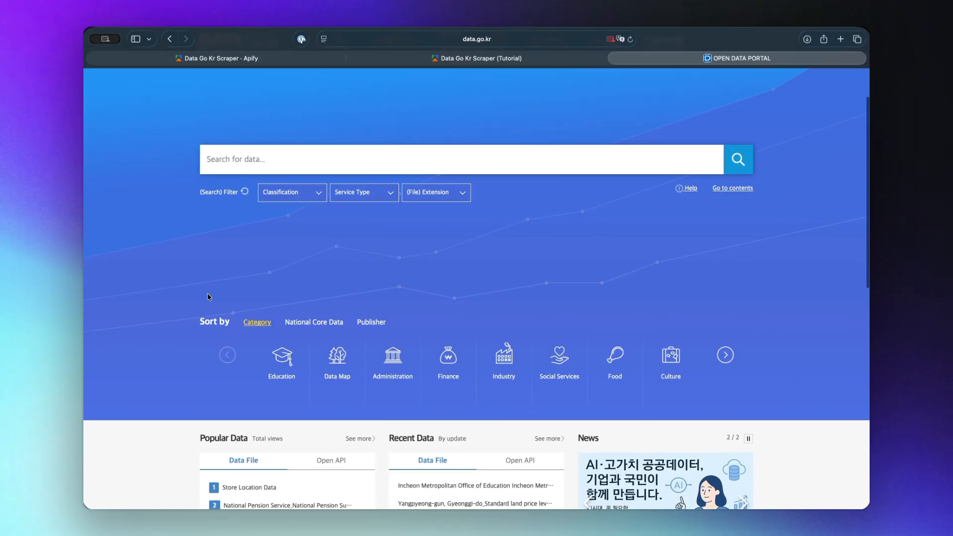
scroll(208, 297, "down", 2)
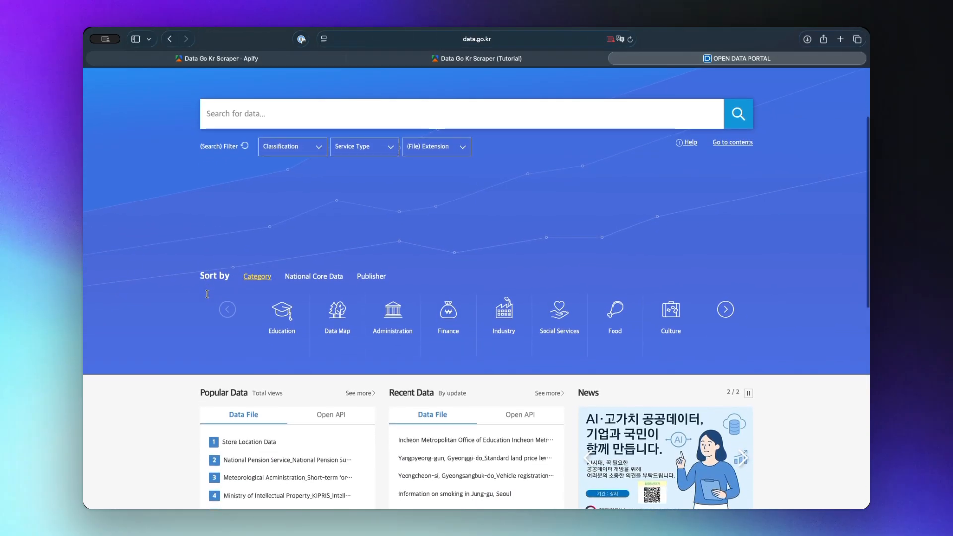
scroll(208, 295, "down", 2)
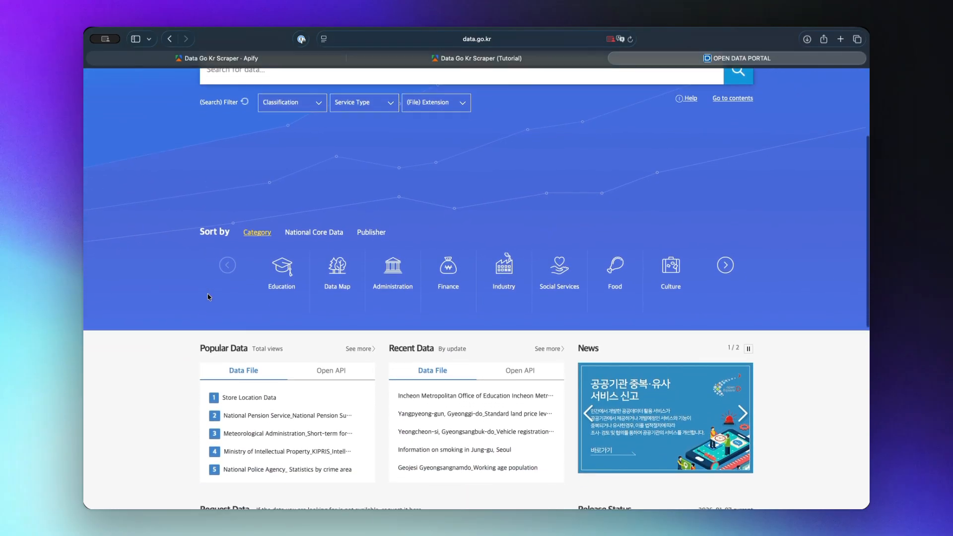
scroll(208, 297, "up", 4)
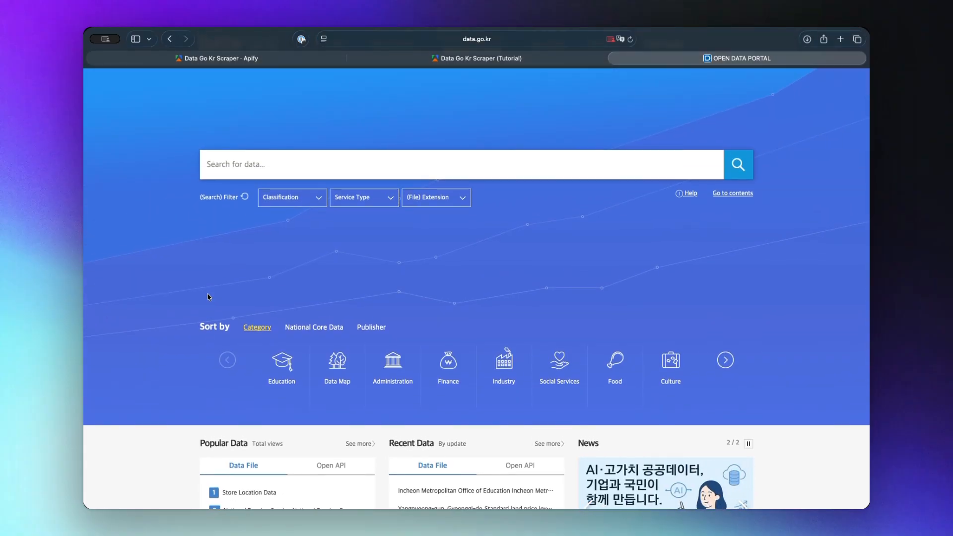
scroll(209, 297, "up", 1)
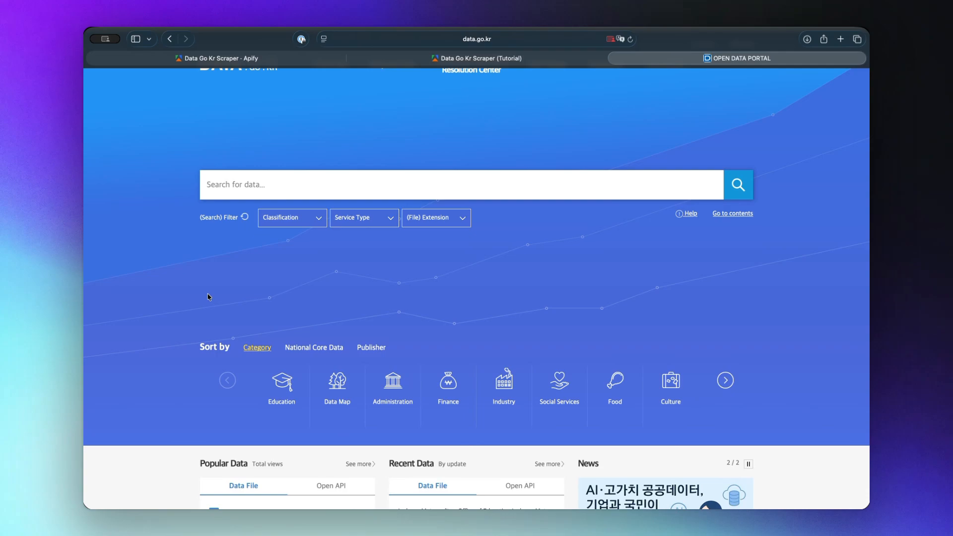
- Check the Start URL field of the Apify scraper task, and return to the data.go.kr portal to search the catalog for transportation
key("ctrl+shift+Tab")
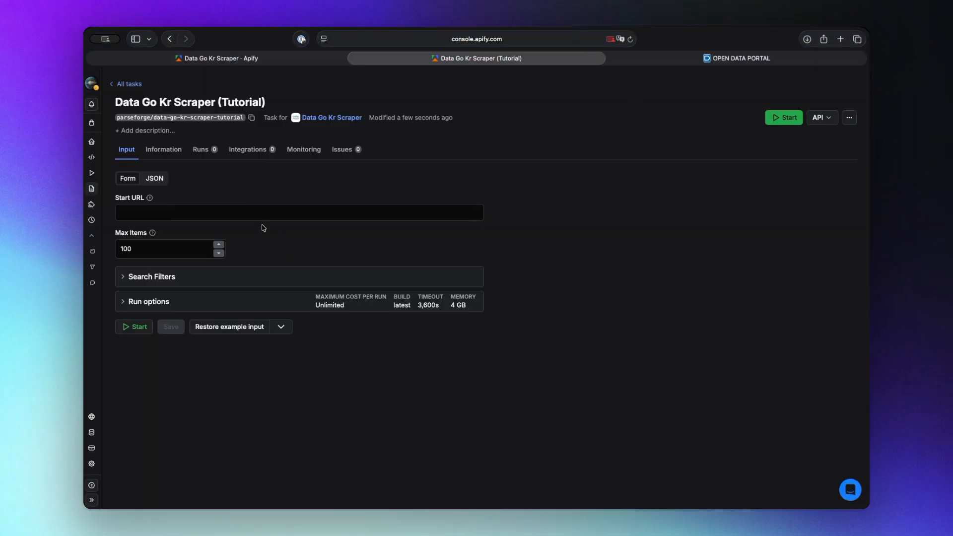
left_click(246, 215)
key("ctrl+Tab")
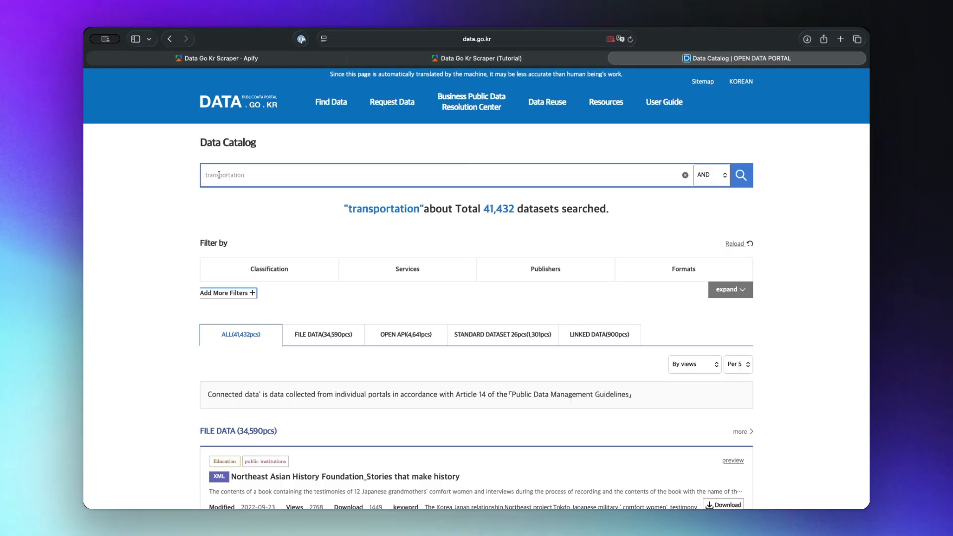
- Look through the additional National Core Data filters for the transportation search and close the list
left_click(241, 294)
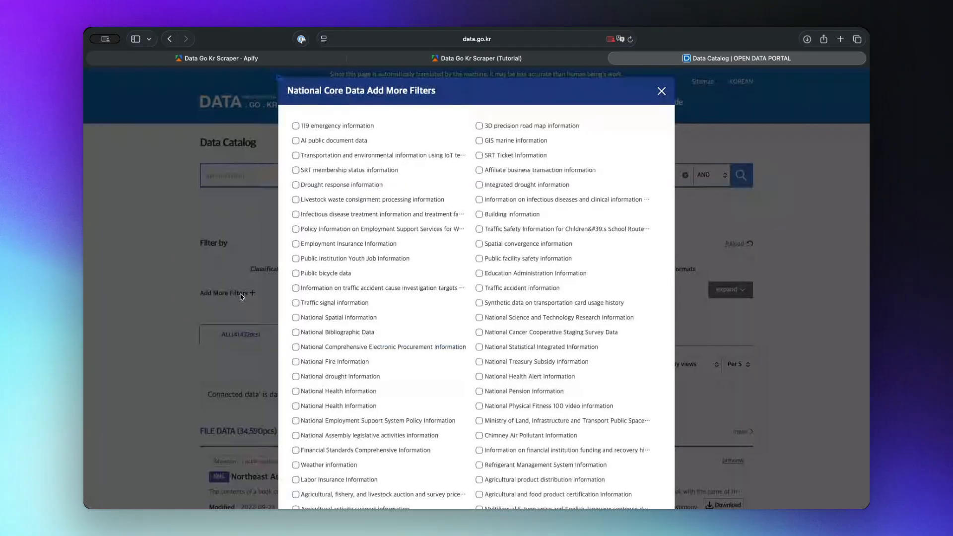
scroll(396, 294, "down", 5)
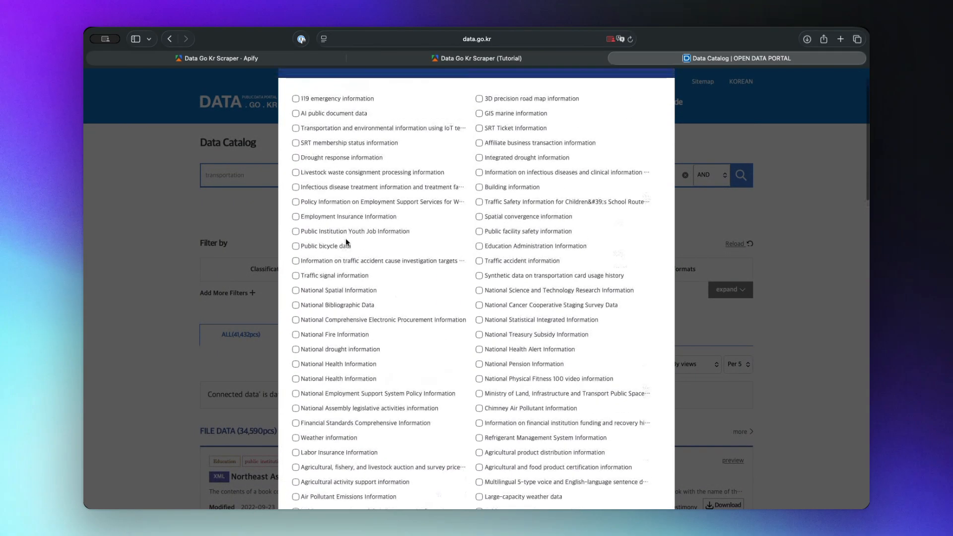
scroll(447, 173, "up", 2)
left_click(663, 94)
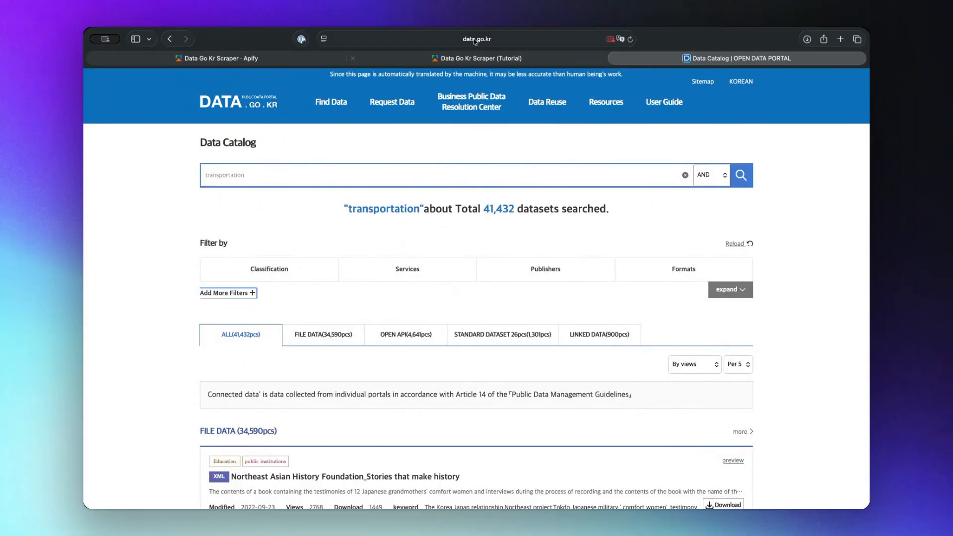
- Return to the Apify task, enter the transportation search results address as the Start URL and expand the search filters
left_click(466, 58)
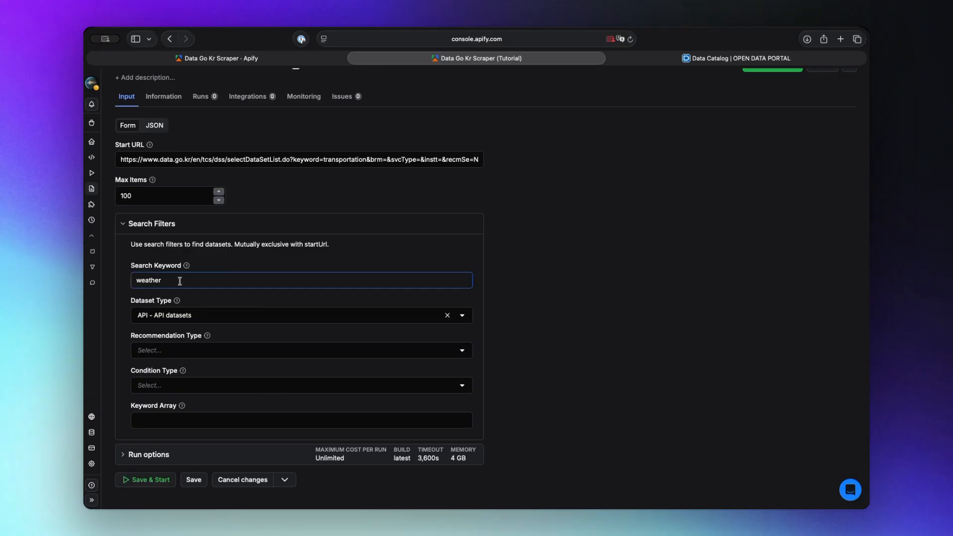
scroll(210, 263, "down", 1)
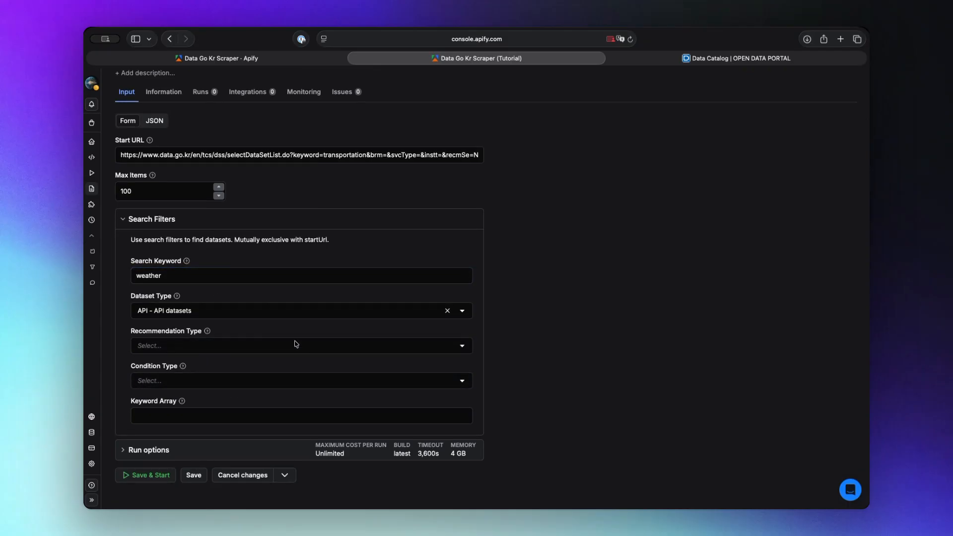
- Review the Search Keyword, Recommendation Type, Condition Type and Keyword Array filters and their available options
left_click(168, 272)
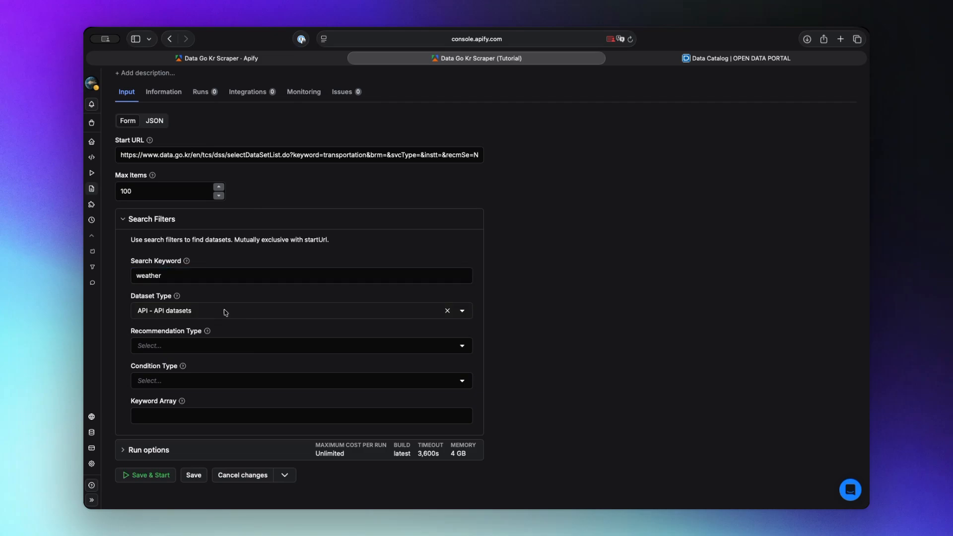
left_click(224, 343)
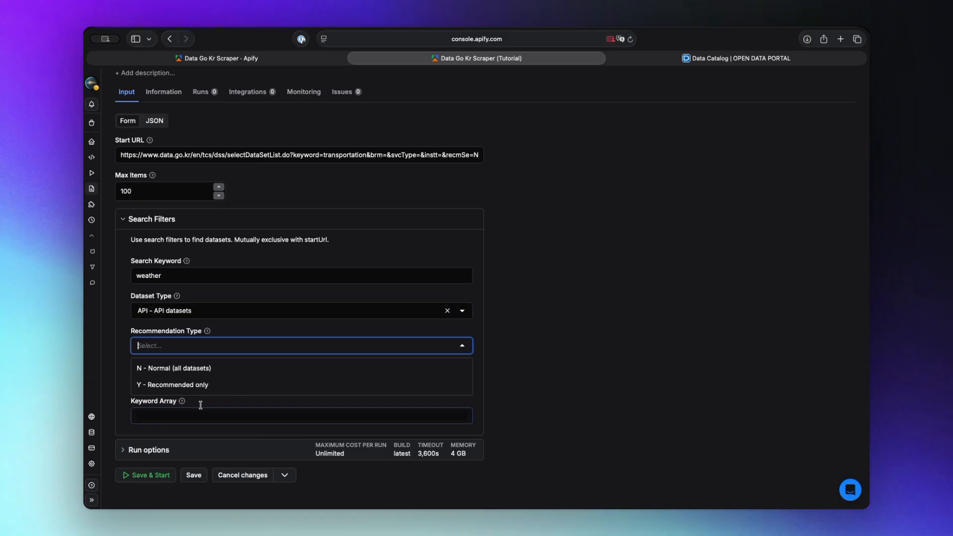
left_click(227, 343)
left_click(225, 381)
left_click(224, 367)
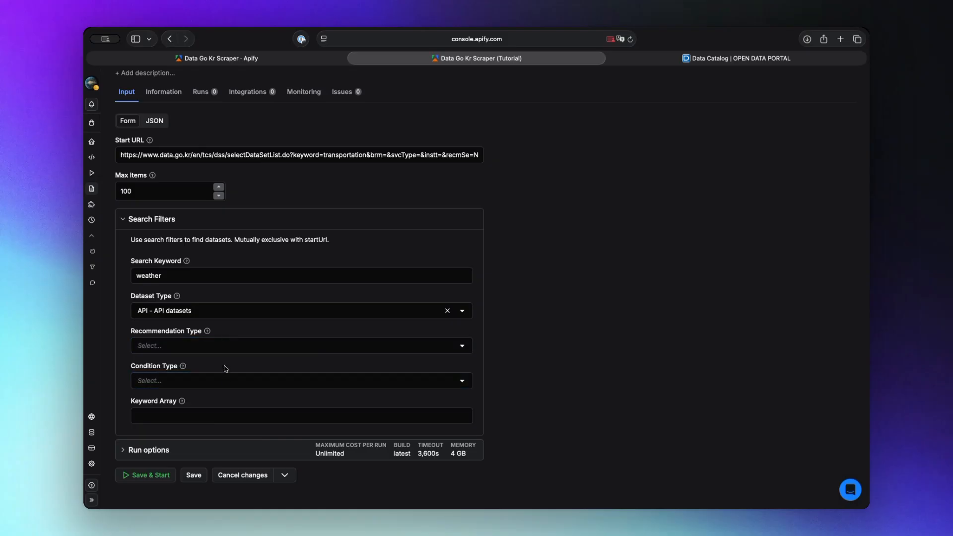
left_click(215, 419)
left_click(182, 401)
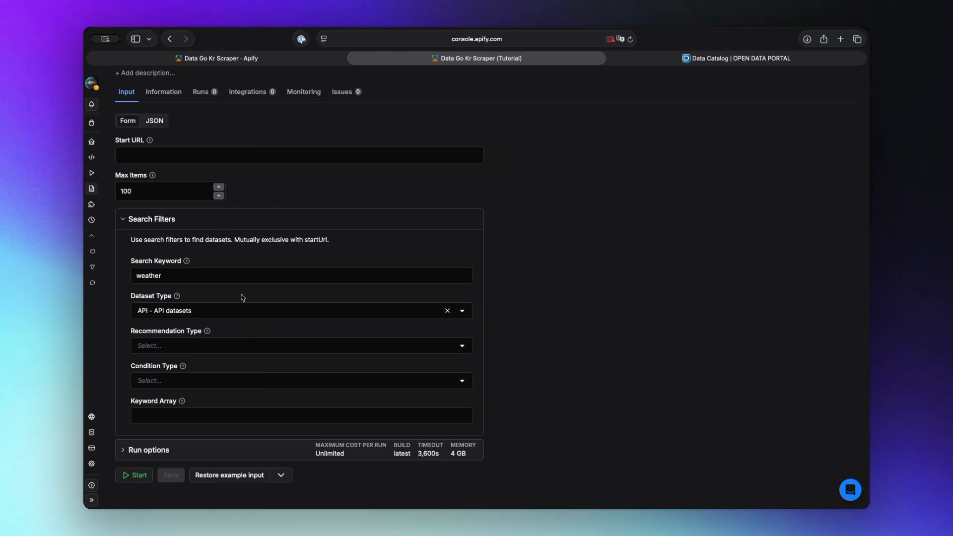
- Set the scraper task's maximum number of items to 20
left_click(200, 185)
double_click(170, 190)
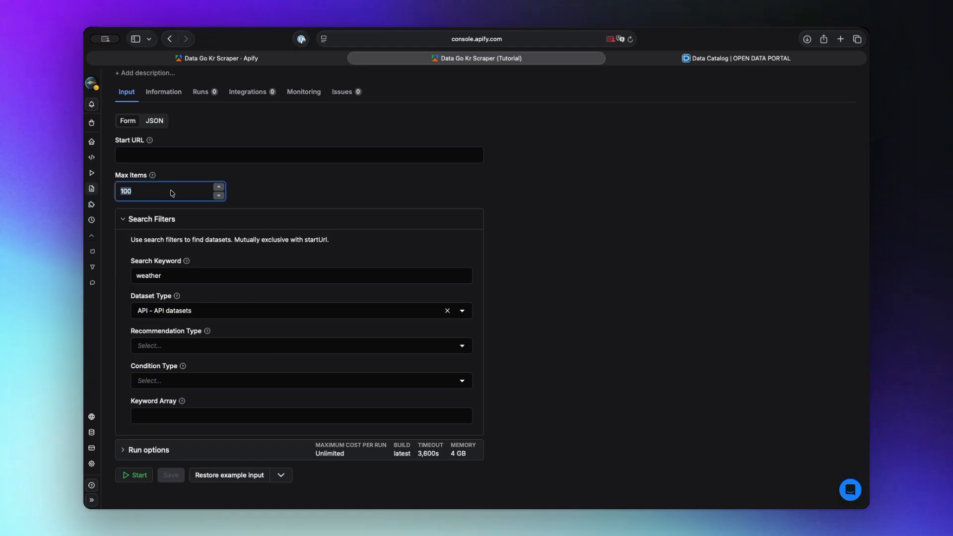
type("20")
left_click(248, 193)
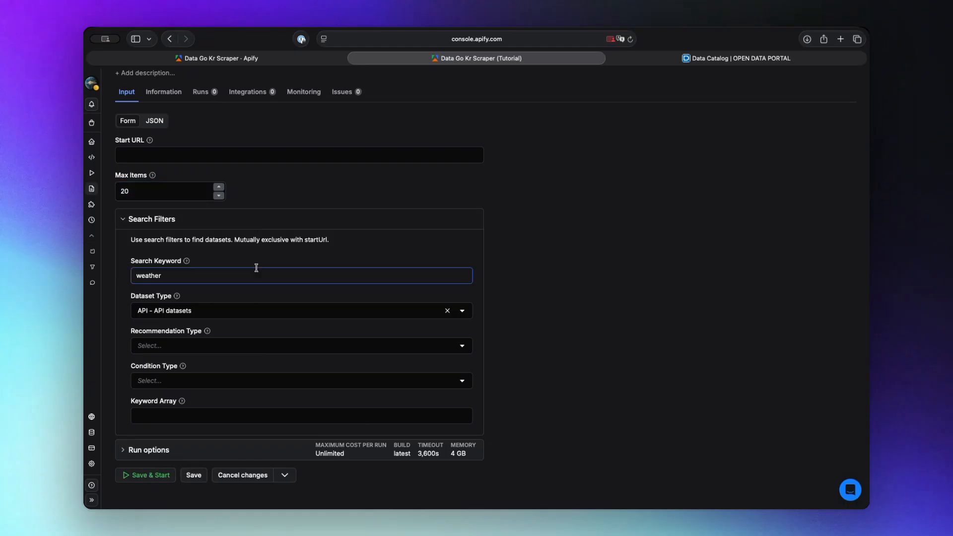
- View the scheduling options for the scraper task without creating a schedule
scroll(300, 286, "up", 2)
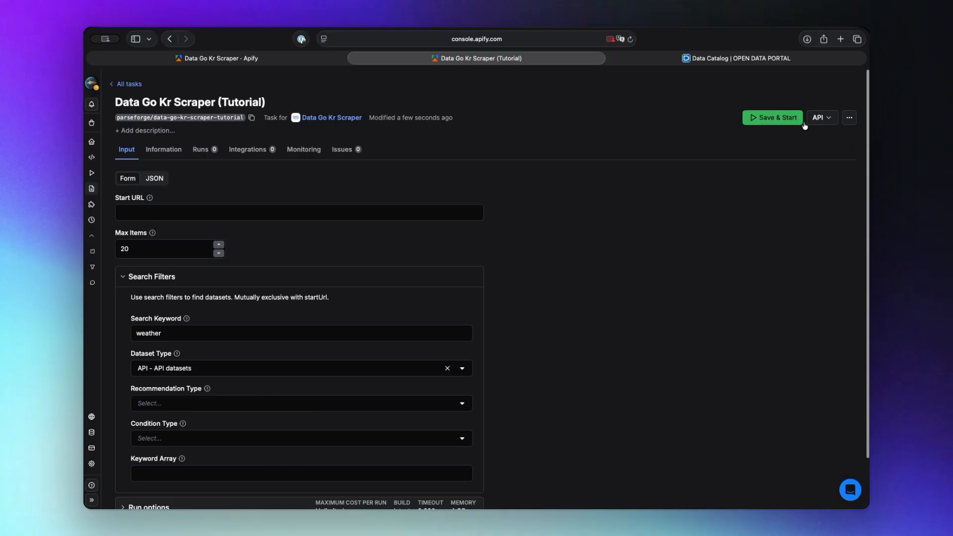
left_click(850, 118)
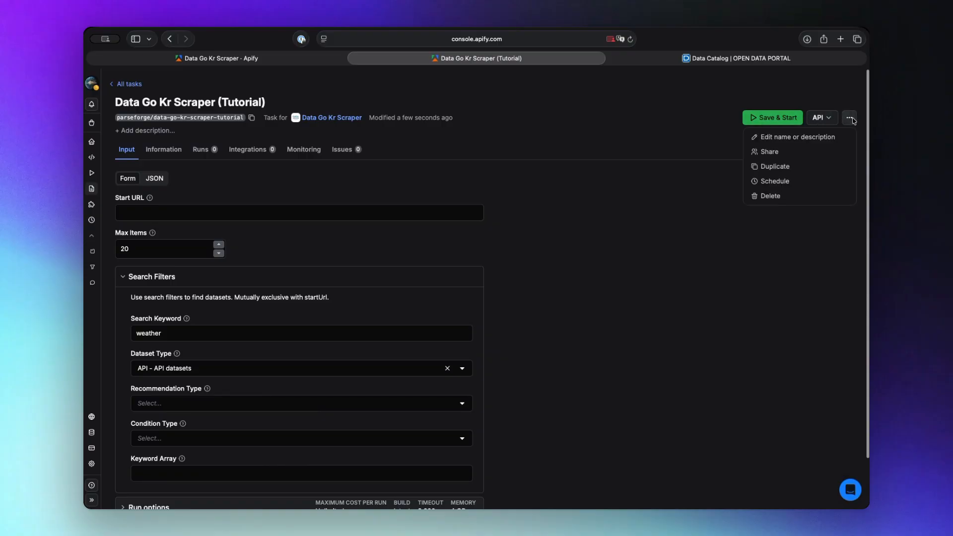
left_click(783, 181)
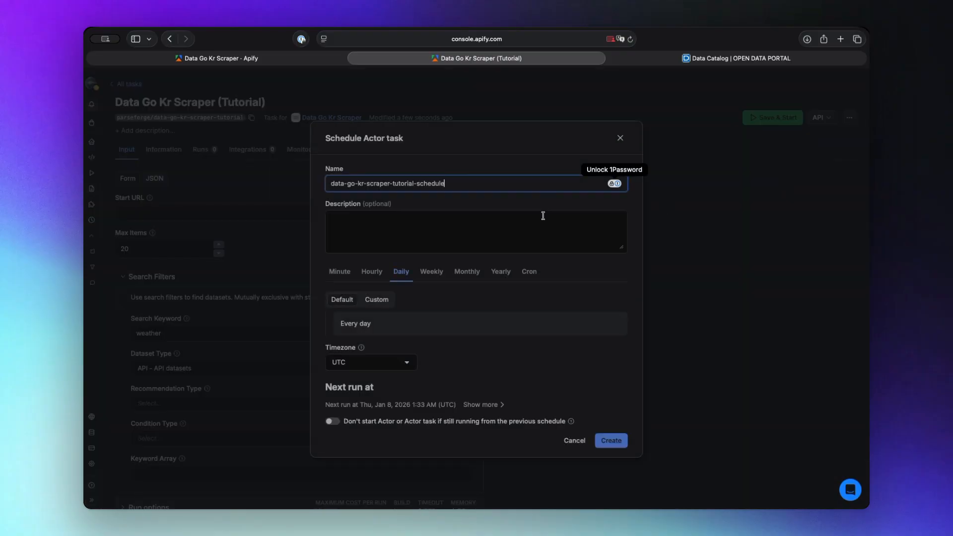
left_click(569, 438)
- Save and start the scraper task, and review the output table's columns from Dataset ID to API Endpoint
left_click(764, 121)
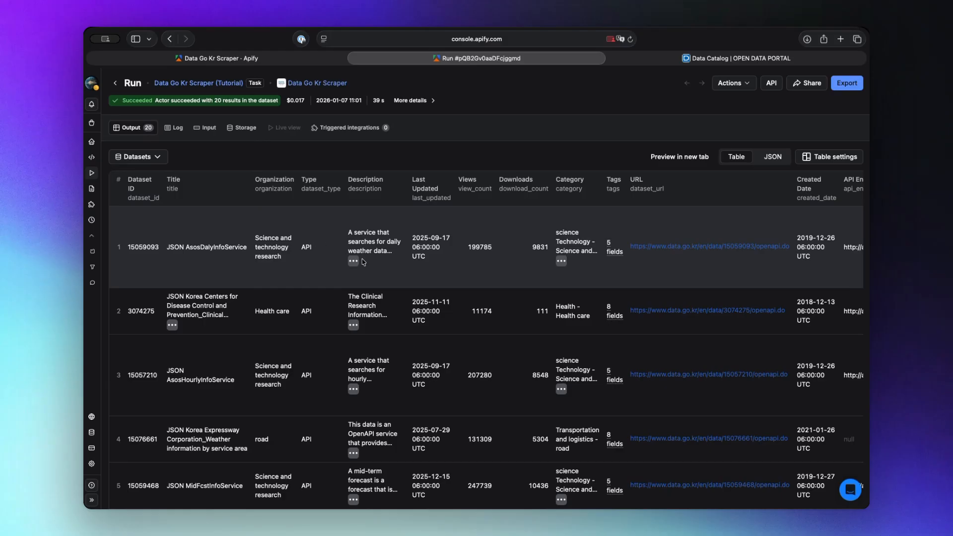
scroll(364, 262, "right", 3)
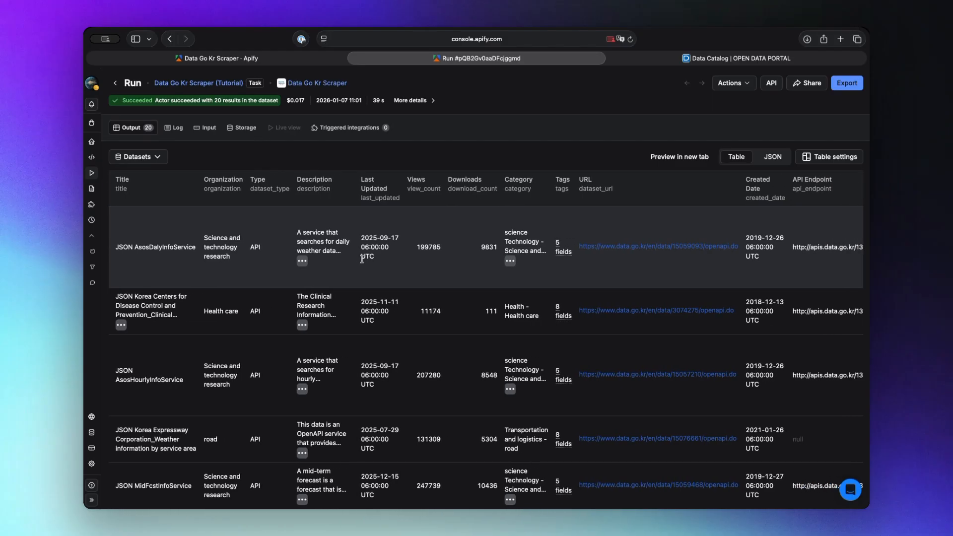
scroll(362, 260, "right", 1)
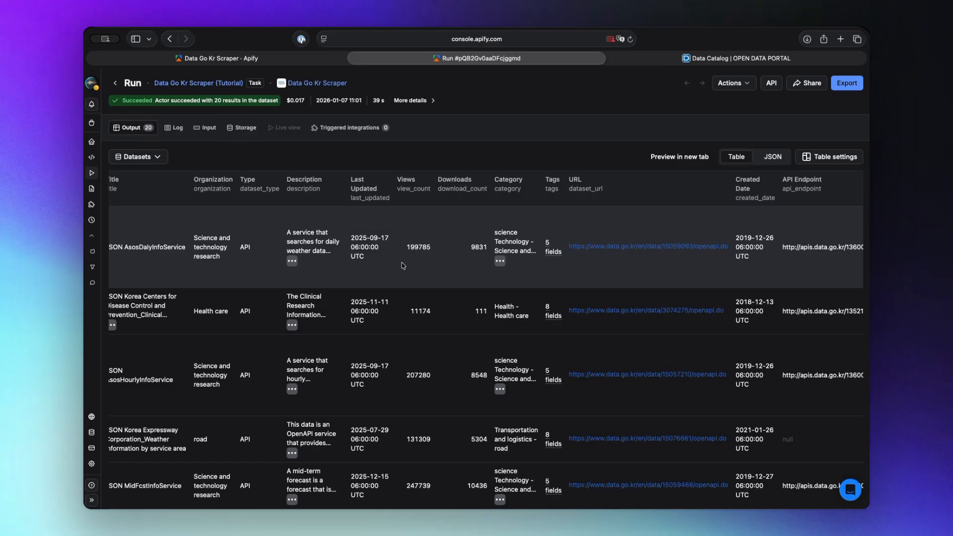
scroll(403, 266, "right", 5)
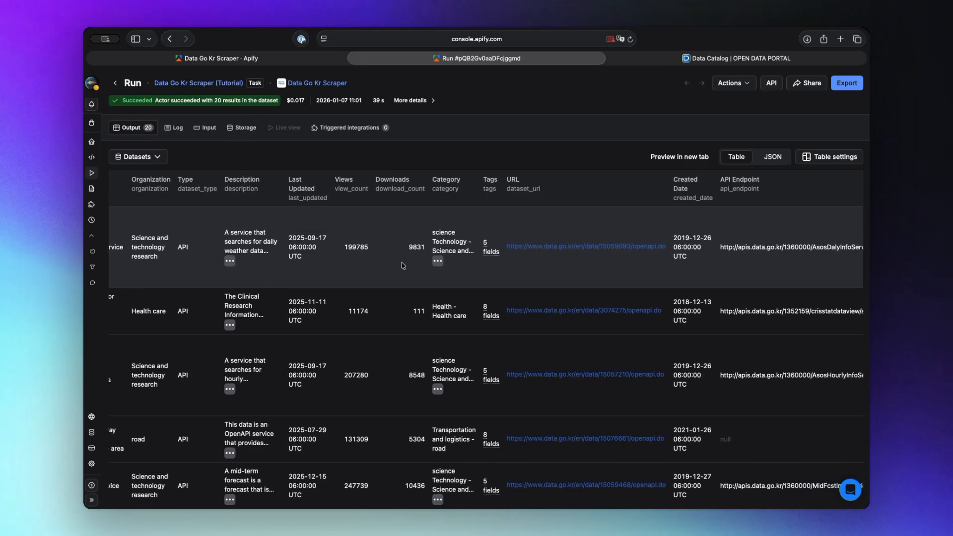
scroll(403, 266, "right", 4)
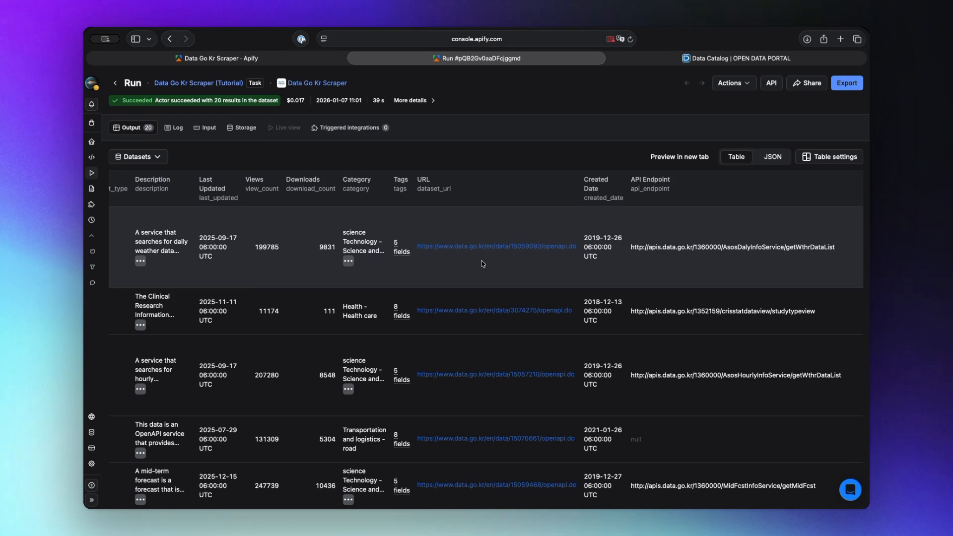
scroll(397, 275, "left", 13)
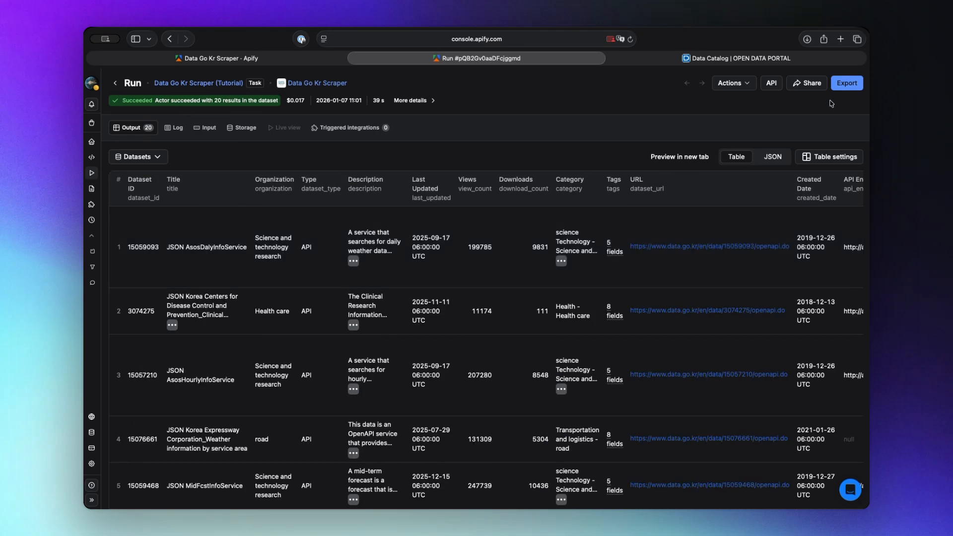
- View the export formats and field options for the scraped dataset without downloading it
left_click(846, 83)
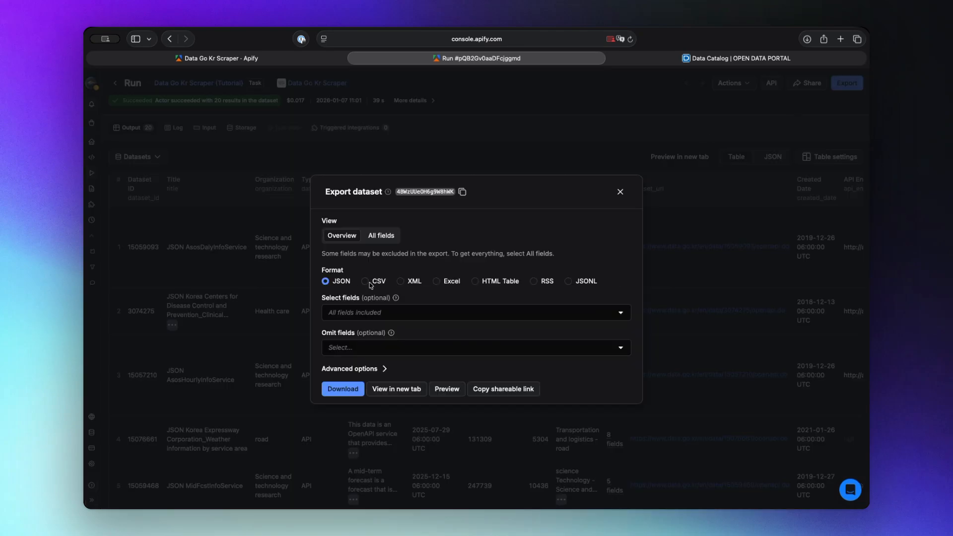
left_click(620, 192)
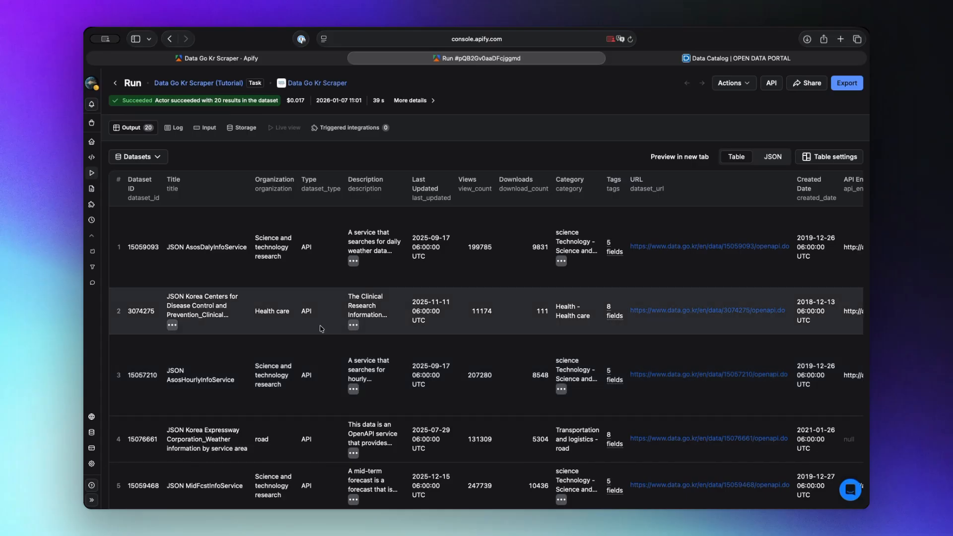
- Switch to the Data Go Kr Scraper's Apify Store page and view its issues and reviews
left_click(261, 64)
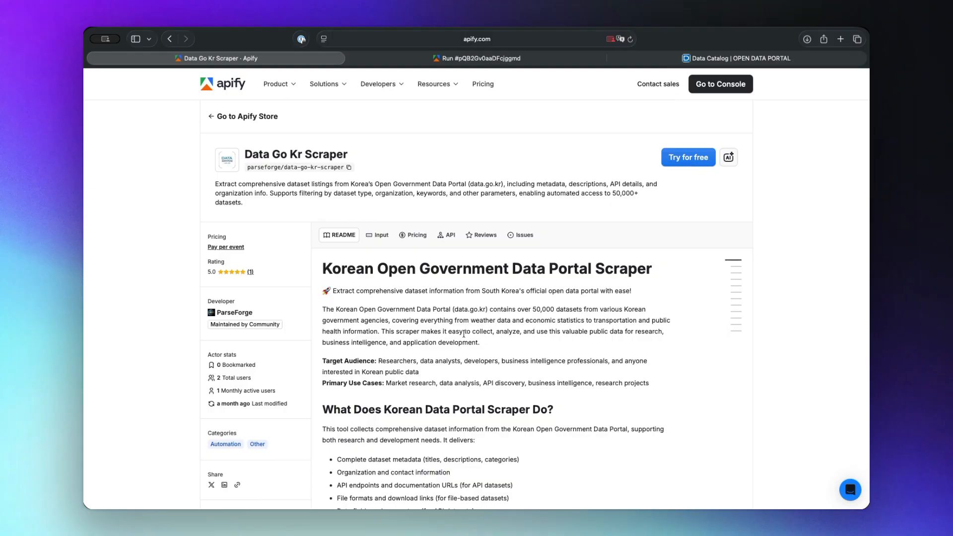
left_click(523, 235)
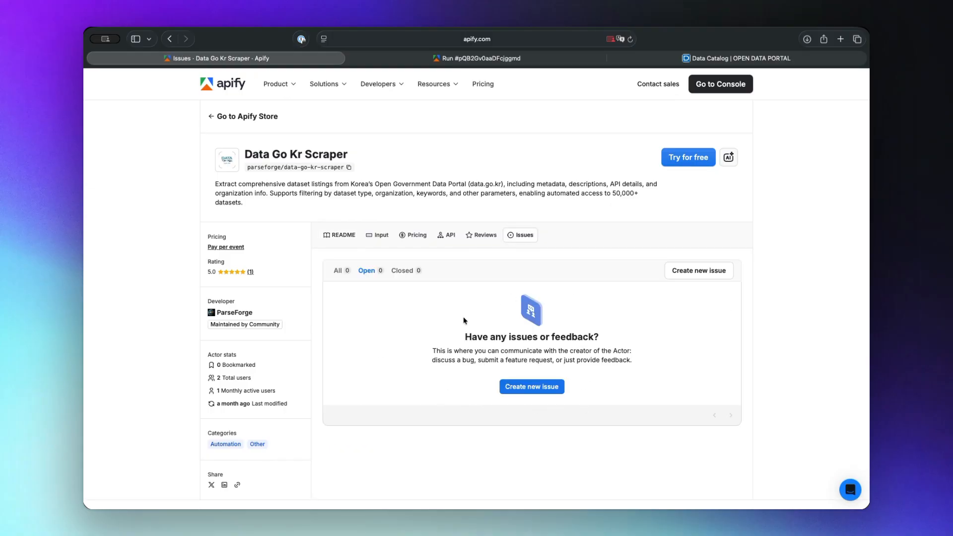
left_click(483, 241)
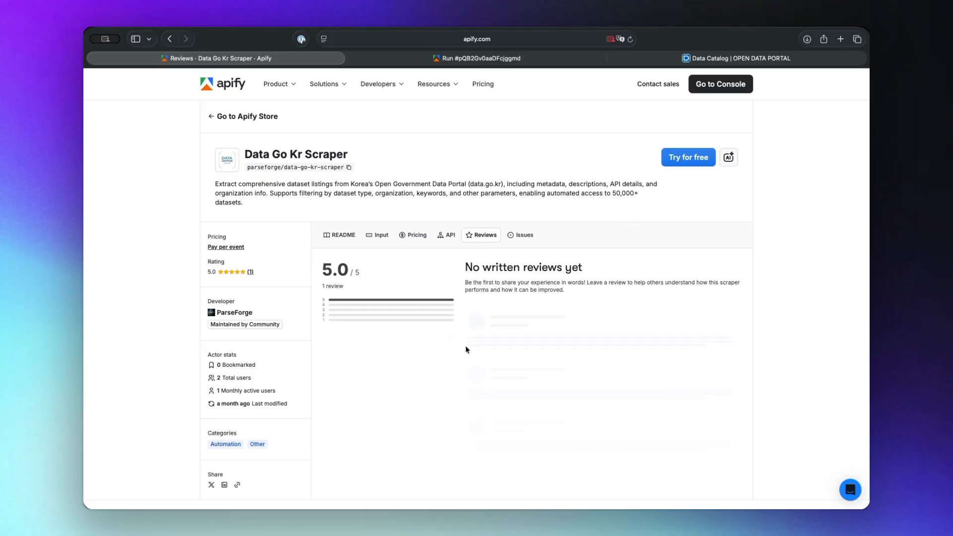